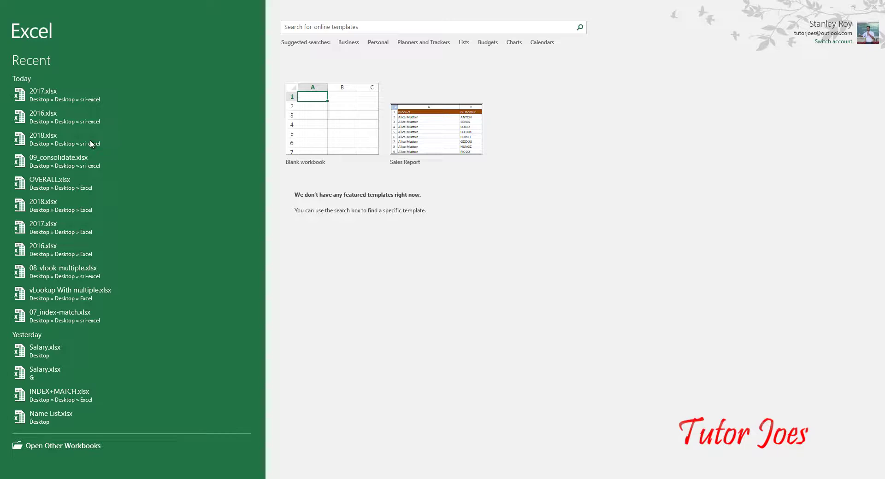
Create a new blank workbook (Book1) from the Excel start screen
left_click(321, 135)
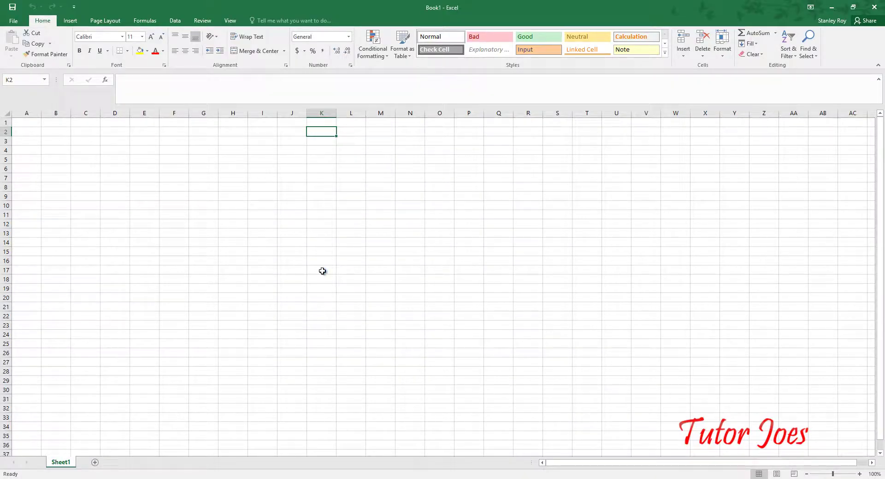
Enter the header SNO in cell A1
scroll(322, 271, "up", 5, "ctrl")
scroll(322, 271, "up", 3, "ctrl")
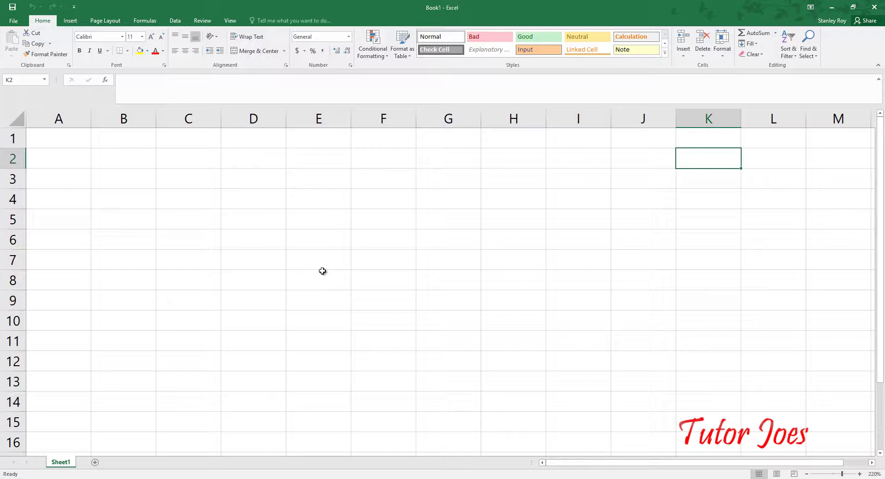
key("Left")
key("Left")
key("Left")
key("Left")
key("Left")
key("Left")
key("Up")
key("Left")
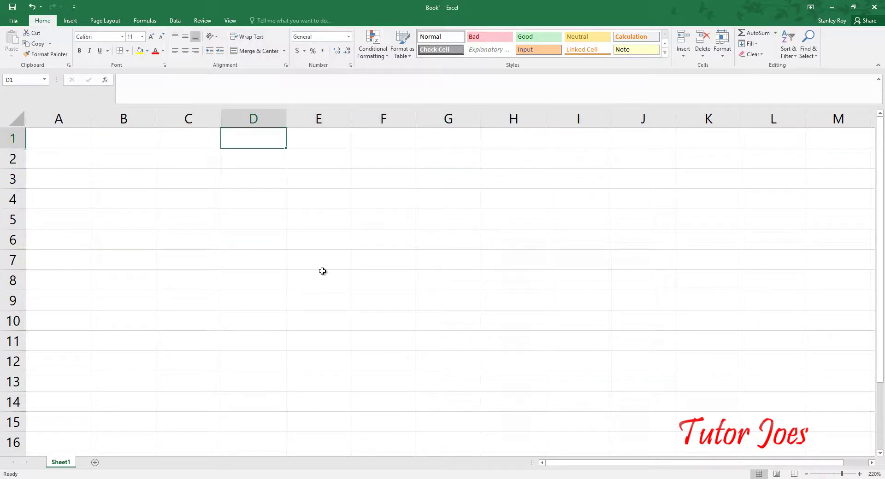
key("Left")
key("Left")
key("Left")
type("S")
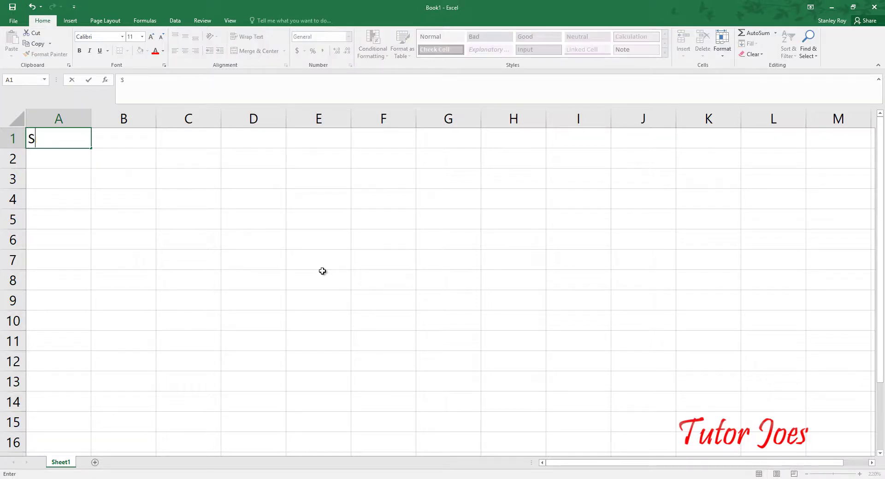
type("NO")
key("Return")
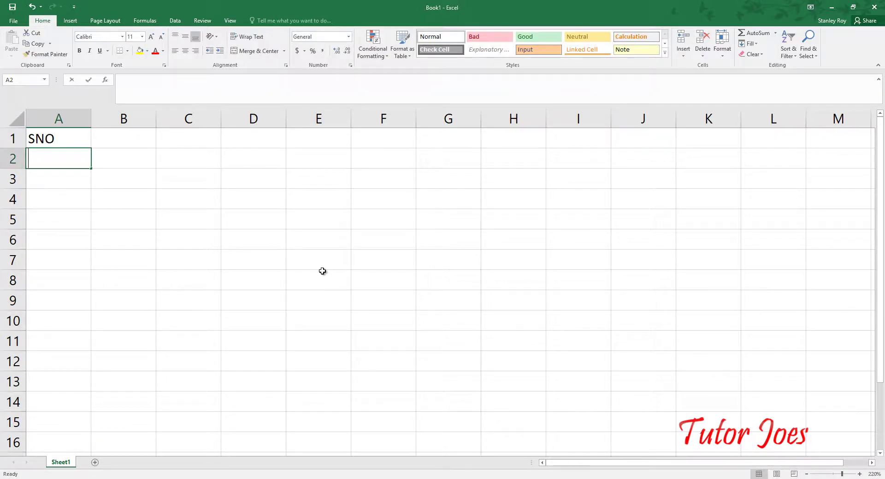
Enter 1 in A2 and 2 in A3 below the SNO header
type("1")
key("Return")
type("2")
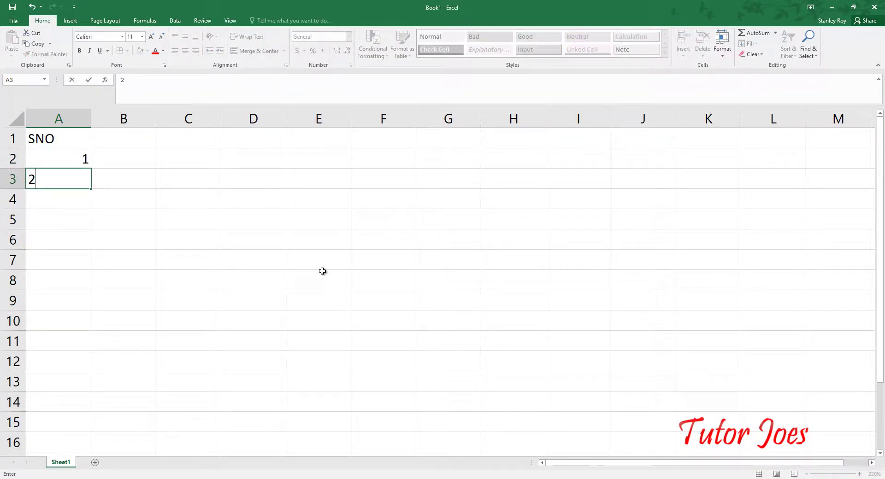
left_click(150, 203)
scroll(233, 253, "up", 1, "ctrl")
Autofill the 1, 2 pattern in A2:A3 down to A7 so SNO runs 1 through 6
scroll(235, 253, "up", 9, "ctrl")
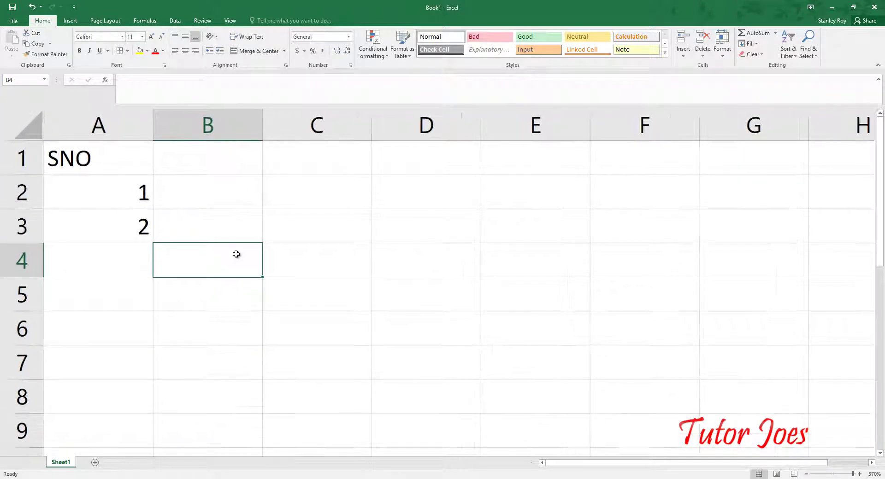
left_click(138, 195)
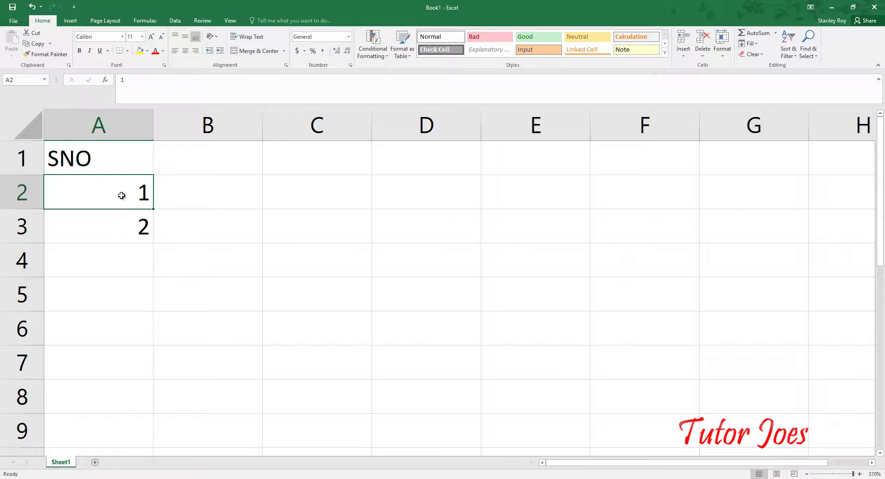
left_click(118, 228)
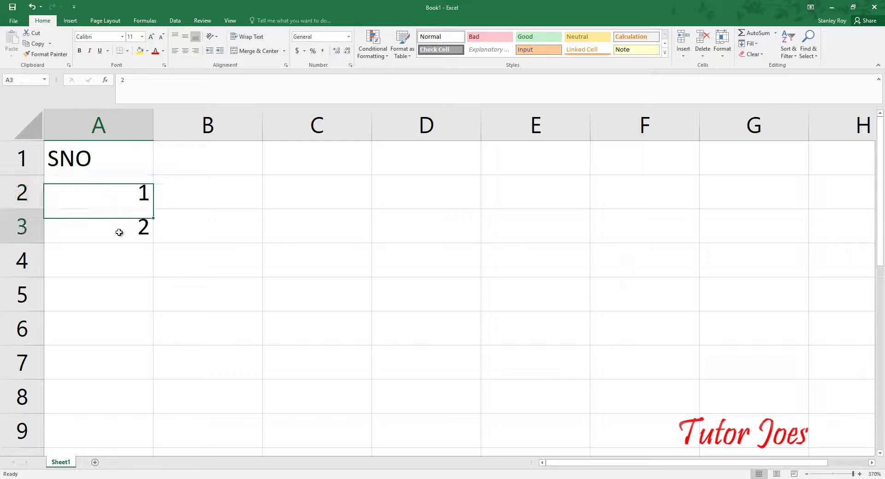
left_click(122, 195)
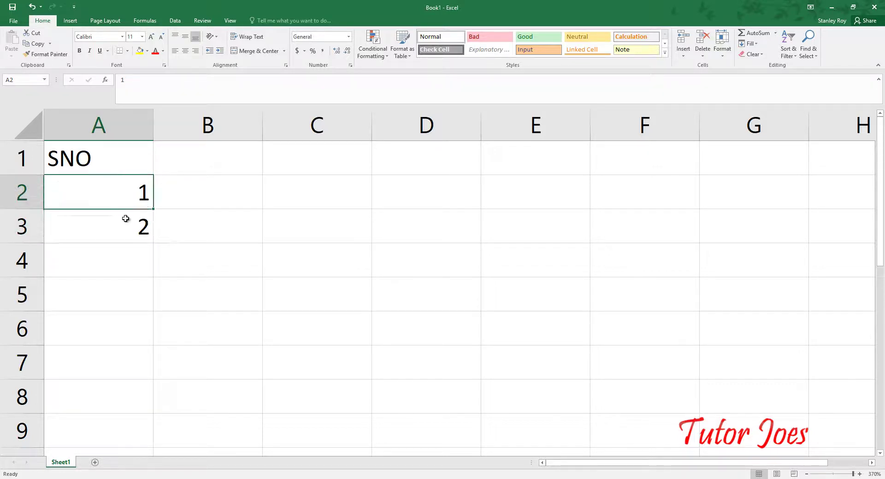
left_click(129, 232)
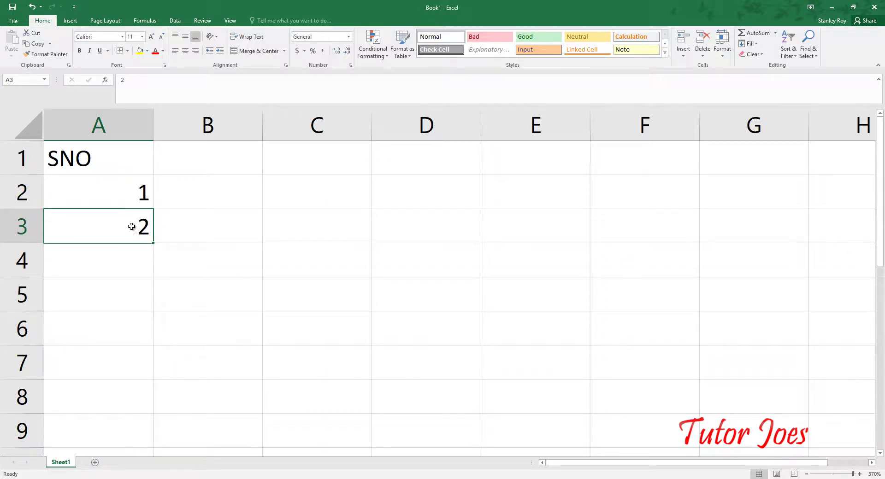
left_click(132, 199)
left_click_drag(146, 211, 147, 227)
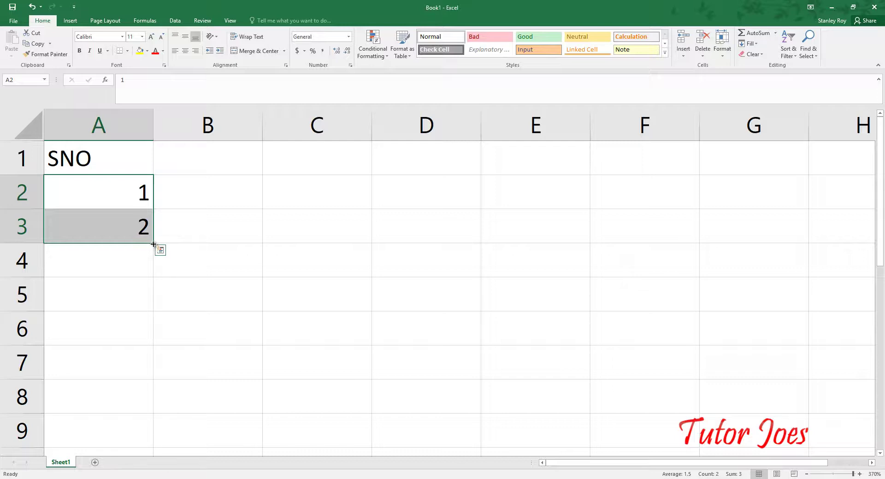
left_click_drag(153, 243, 159, 379)
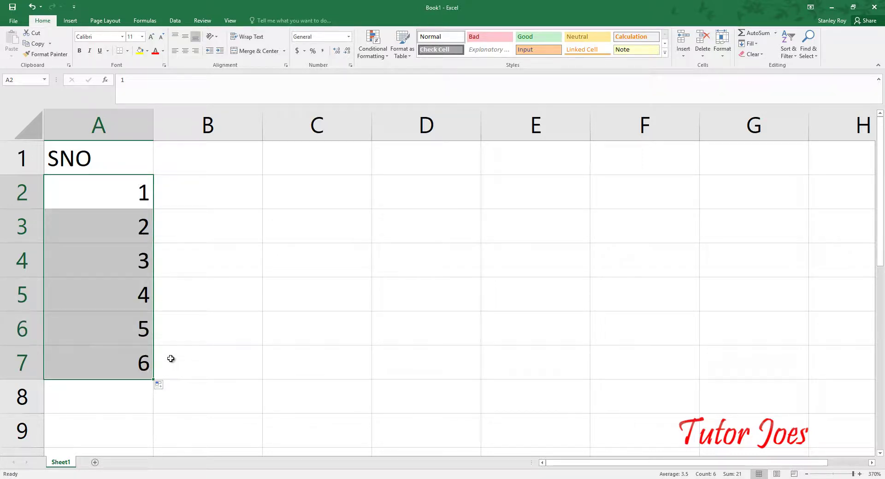
left_click(92, 200)
left_click(100, 220)
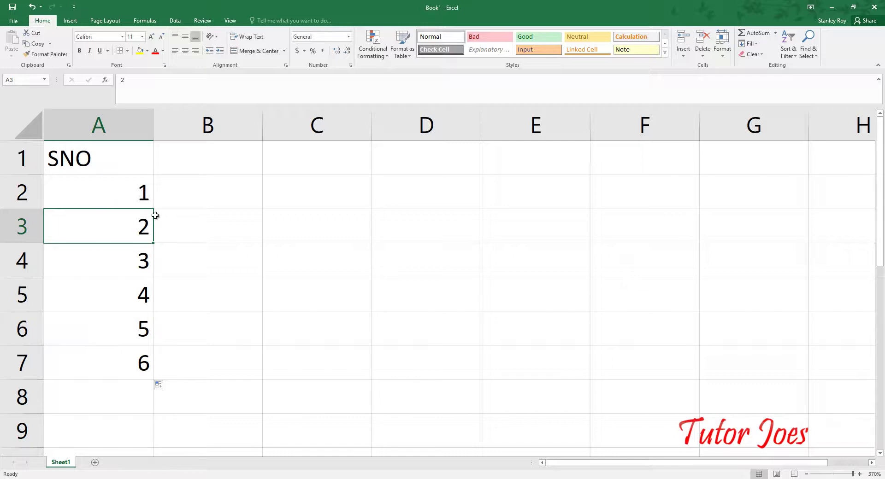
left_click(234, 194)
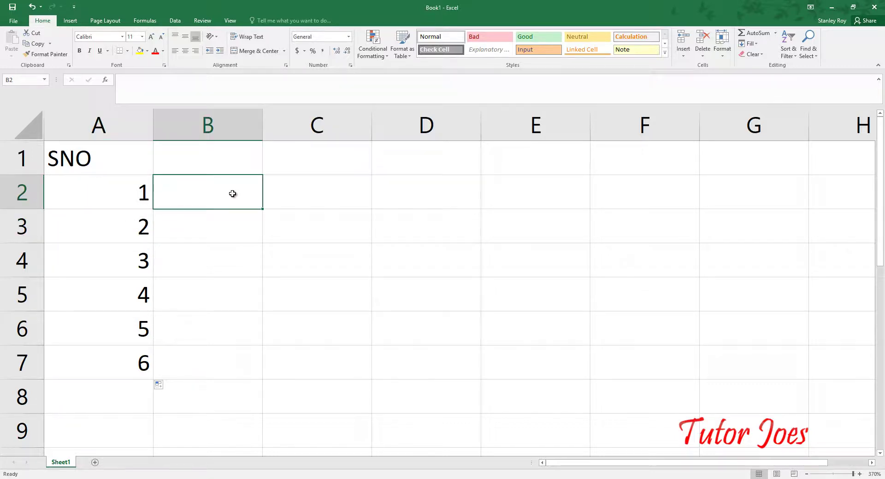
Enter 2 and 4 in B2:B3 and fill down to B7 for even numbers 2–12
type("2")
left_click(238, 227)
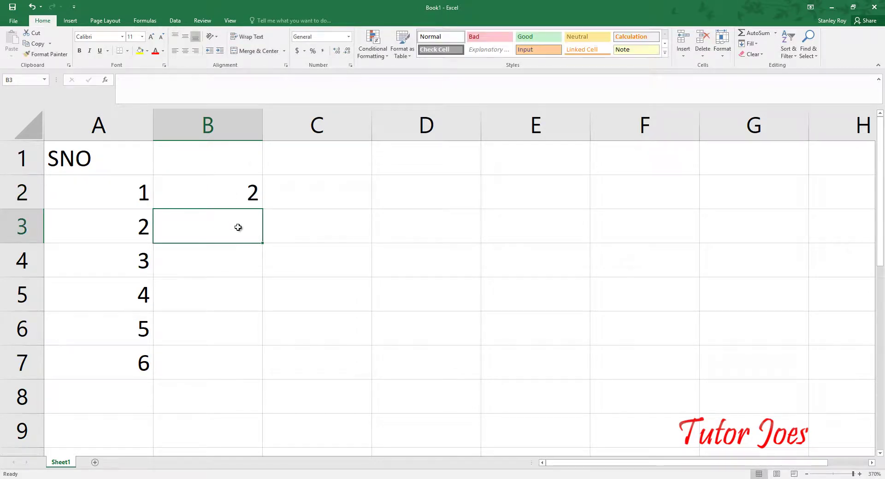
type("4")
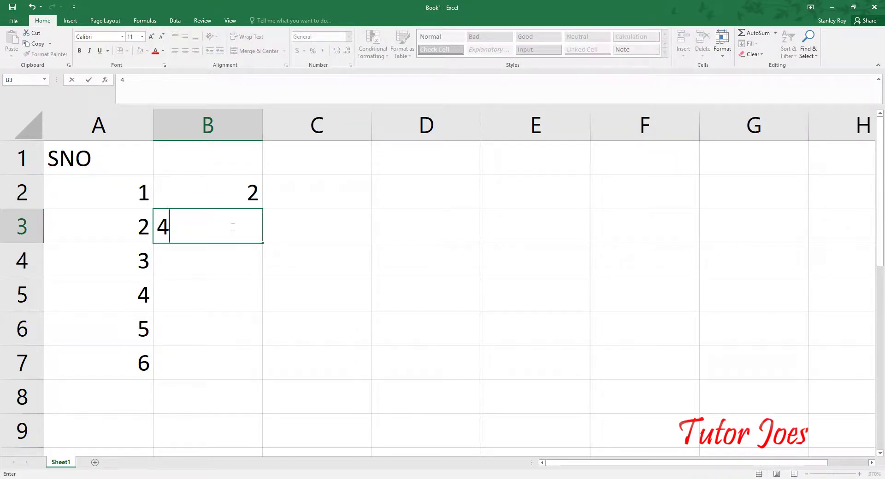
mouse_move(231, 199)
left_mouse_down()
mouse_move(234, 239)
mouse_move(253, 242)
mouse_move(249, 376)
left_mouse_up()
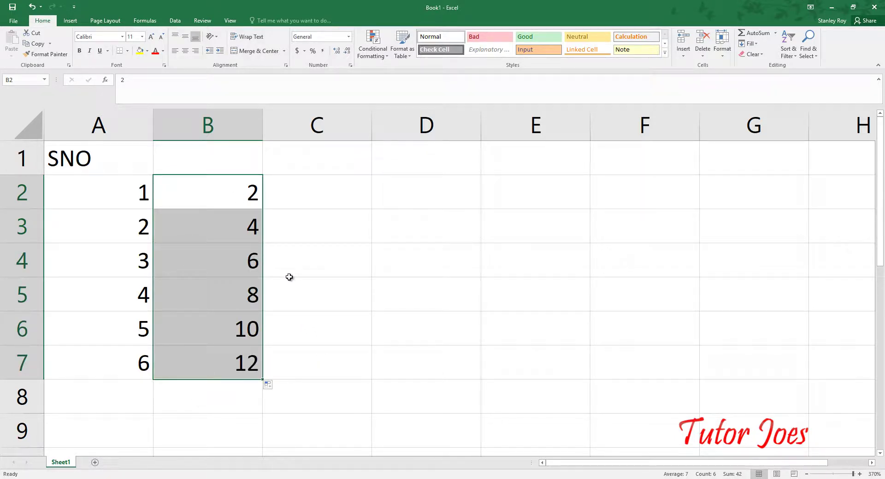
Enter 1 and 3 in C2:C3 and autofill down to C7 for odd numbers 1–11
left_click(288, 203)
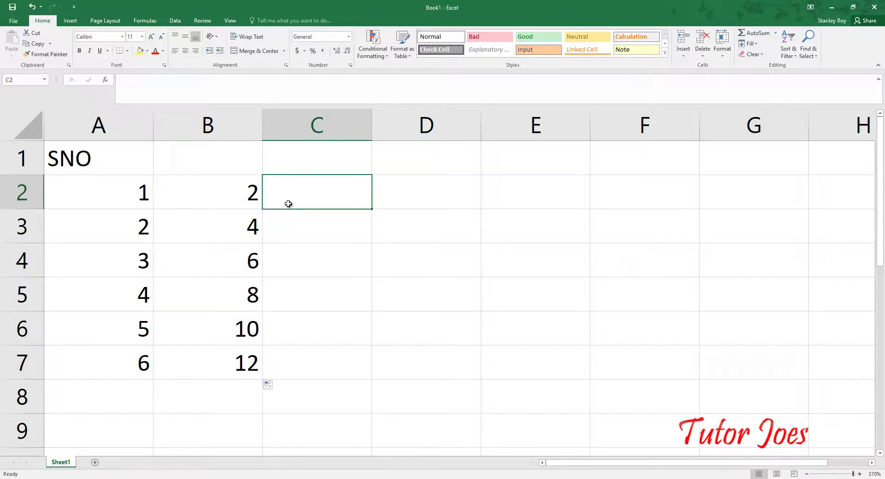
type("1")
key("Return")
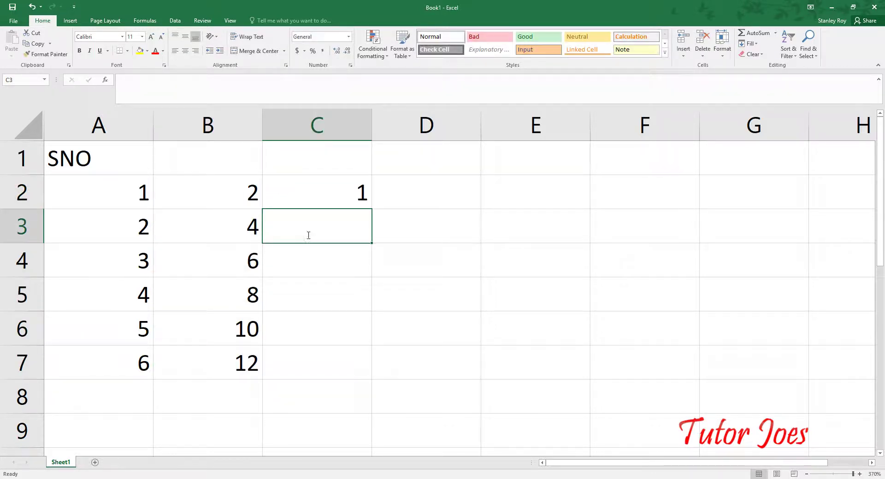
type("3")
left_click(319, 205)
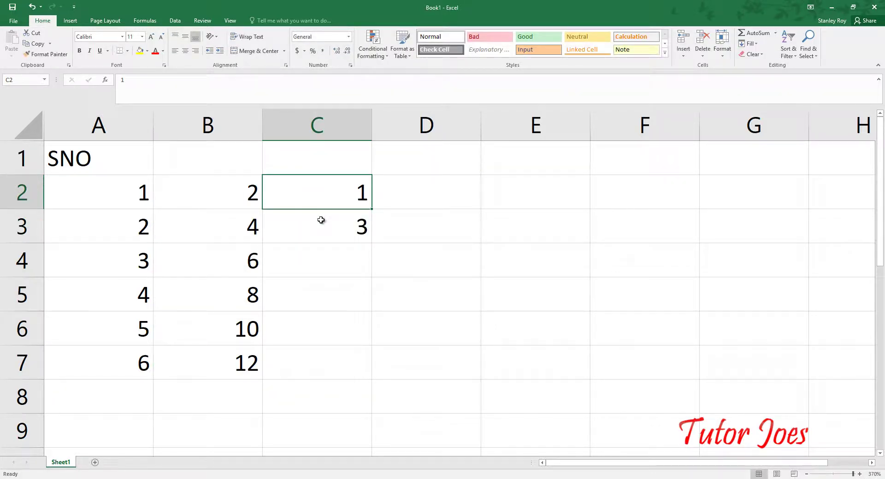
left_click_drag(320, 203, 321, 222)
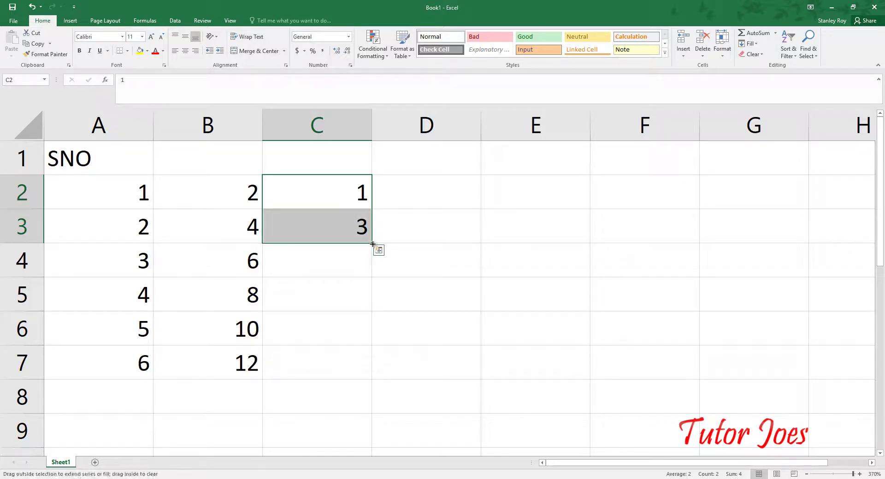
left_click_drag(373, 244, 374, 376)
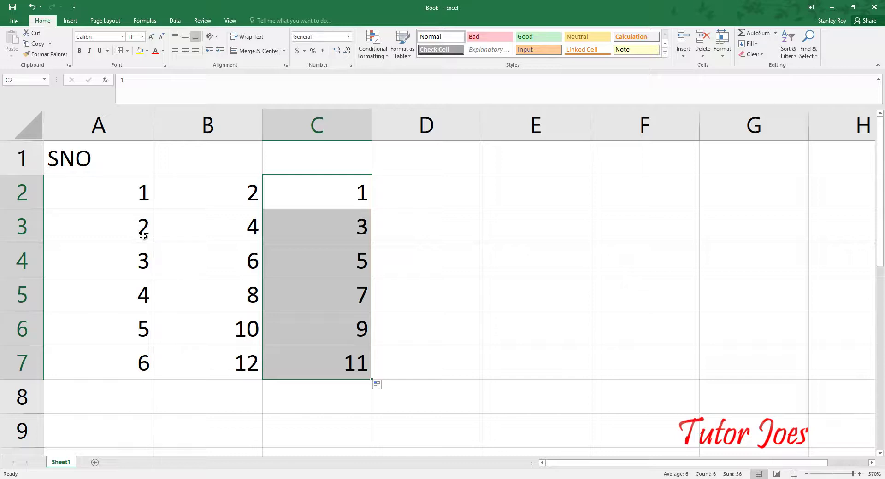
left_click(392, 188)
type("1")
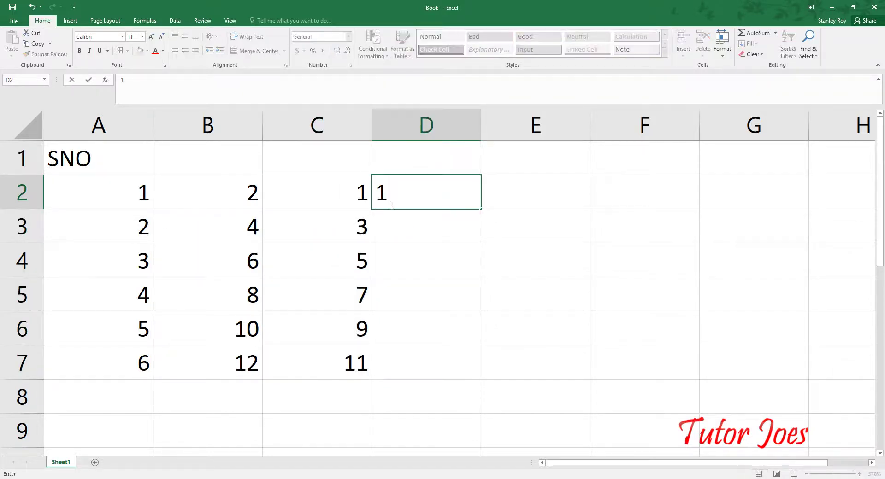
key("Return")
type("2")
left_click(410, 189)
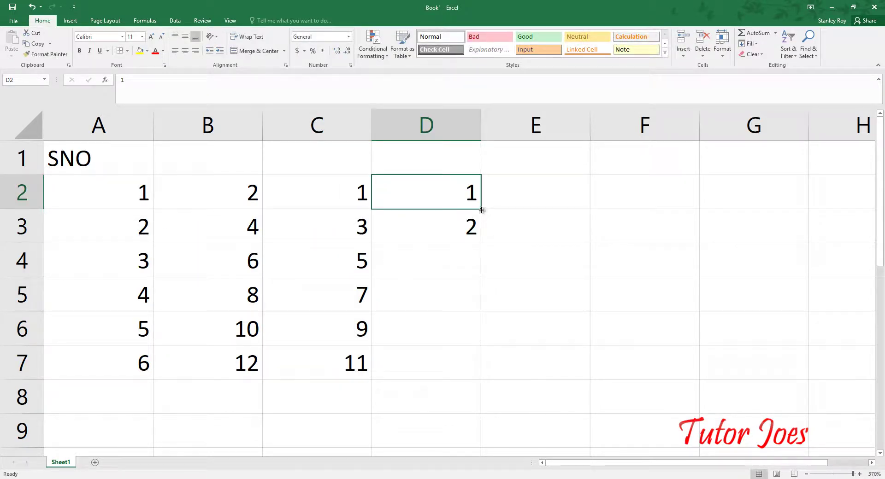
left_click_drag(481, 209, 485, 364)
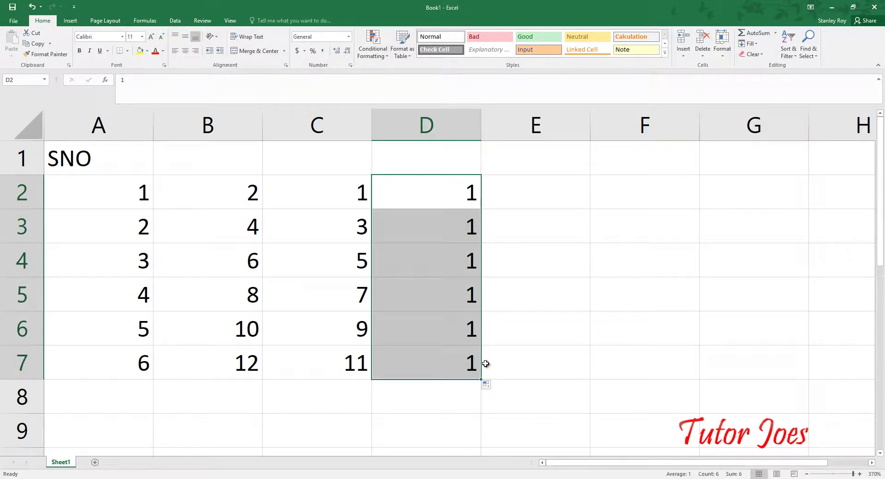
left_click(32, 6)
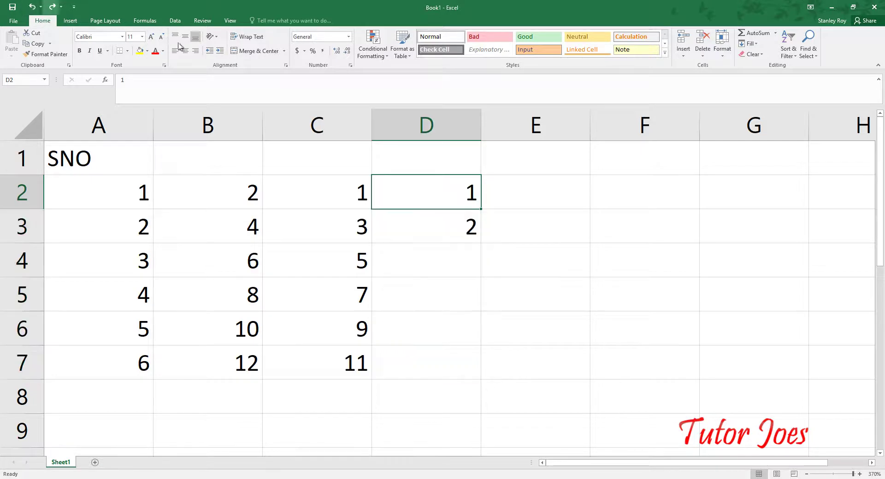
left_click(423, 224)
key("Delete")
left_click(430, 203)
key("Delete")
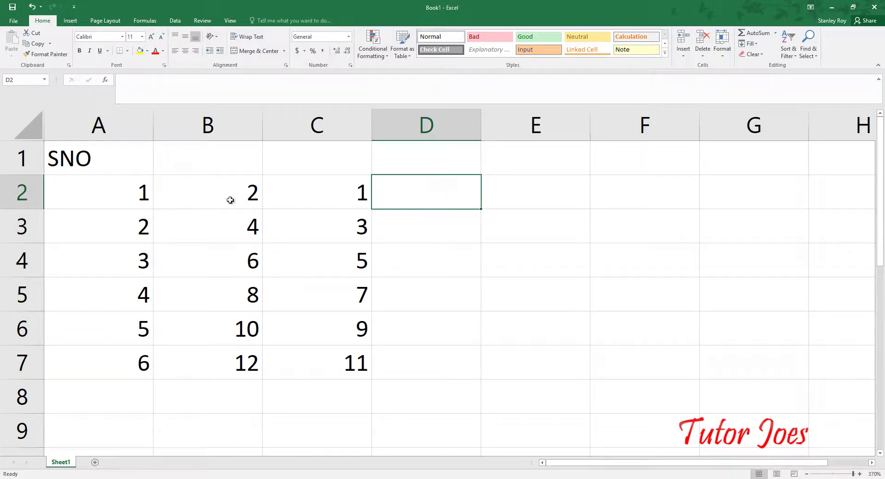
left_click(230, 200)
left_click(139, 223)
left_click(134, 193)
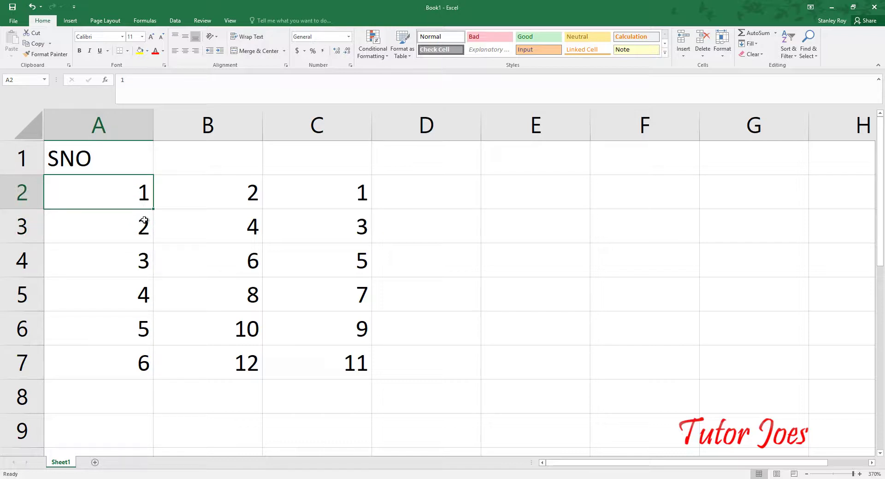
left_click_drag(134, 193, 155, 364)
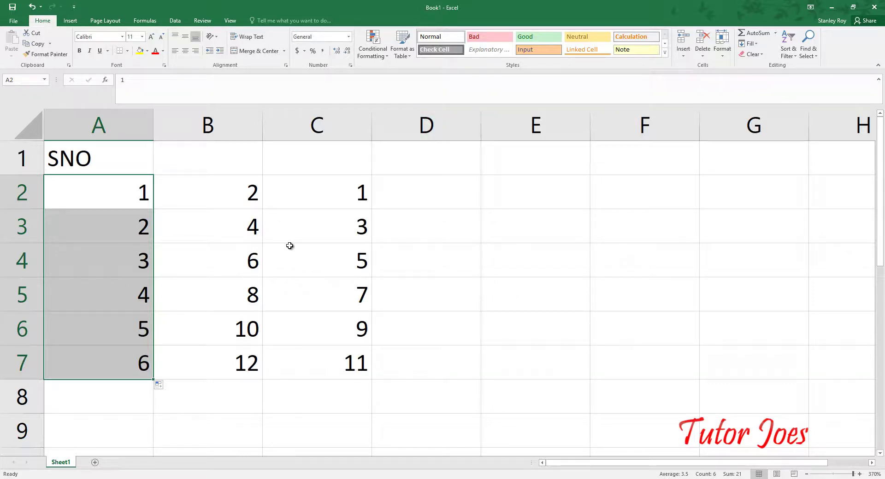
left_click(405, 193)
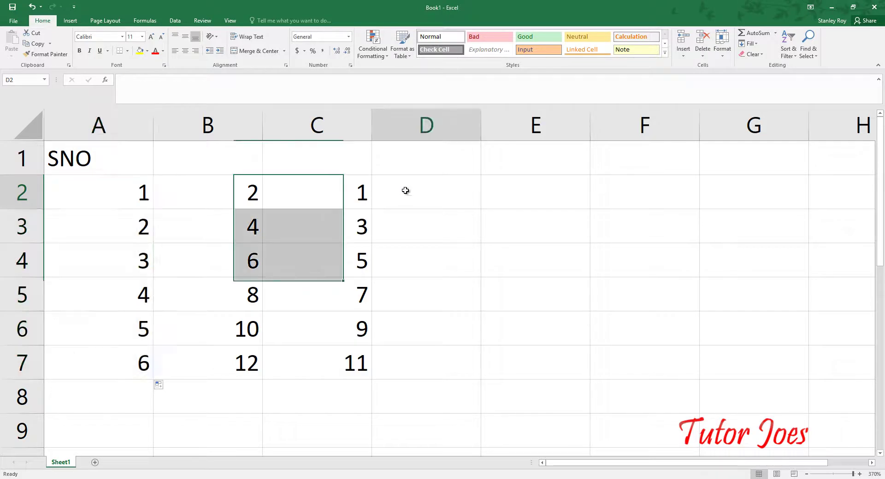
left_click(553, 195)
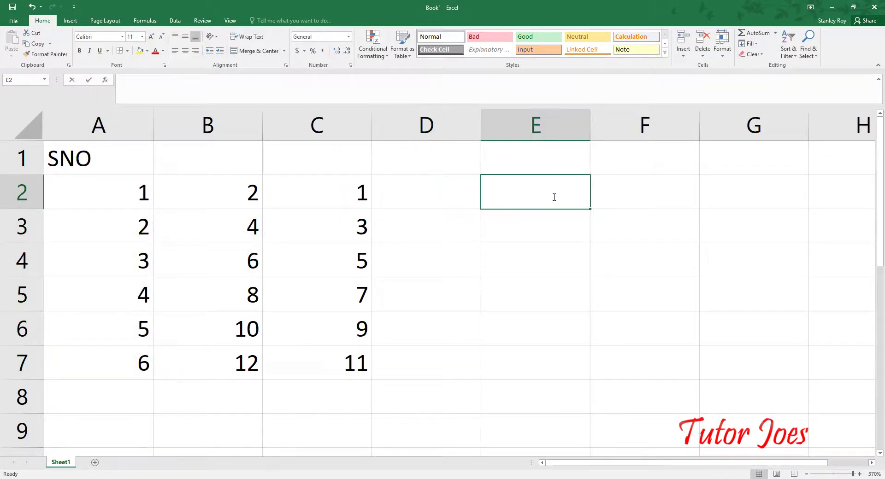
type("1")
left_click(506, 260)
left_click(504, 234)
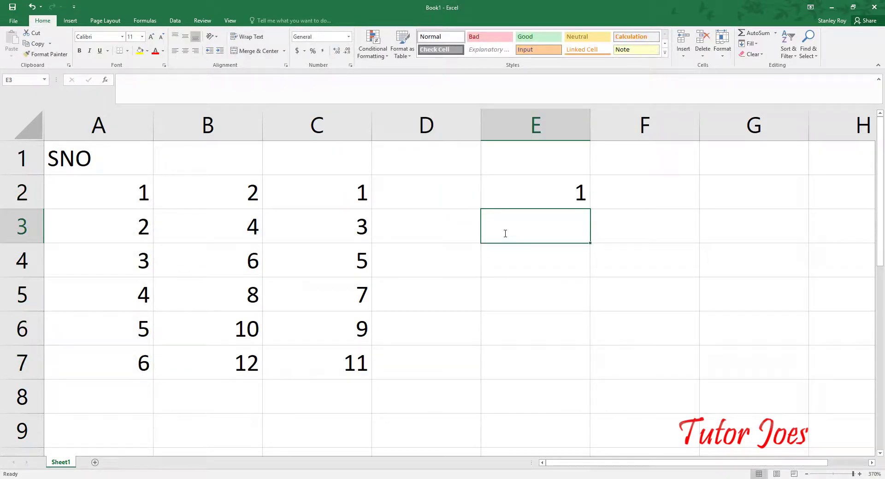
type("=")
left_click(509, 189)
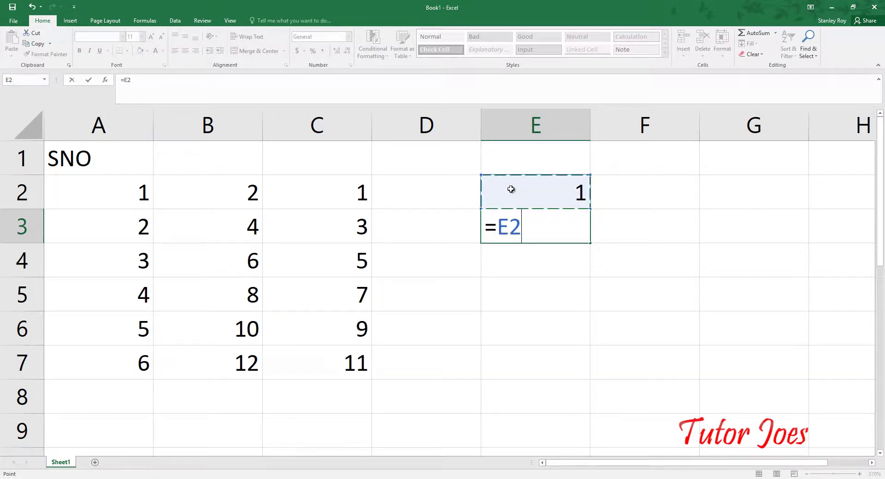
type("+1")
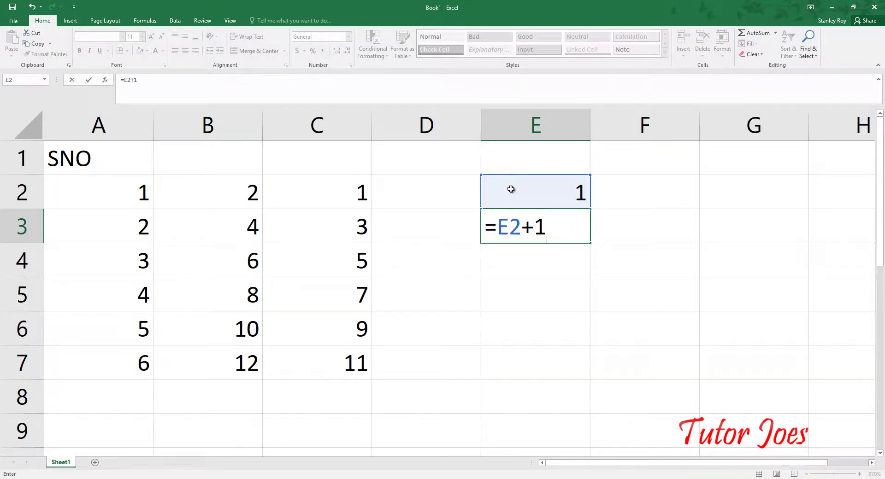
key("Return")
left_click(569, 224)
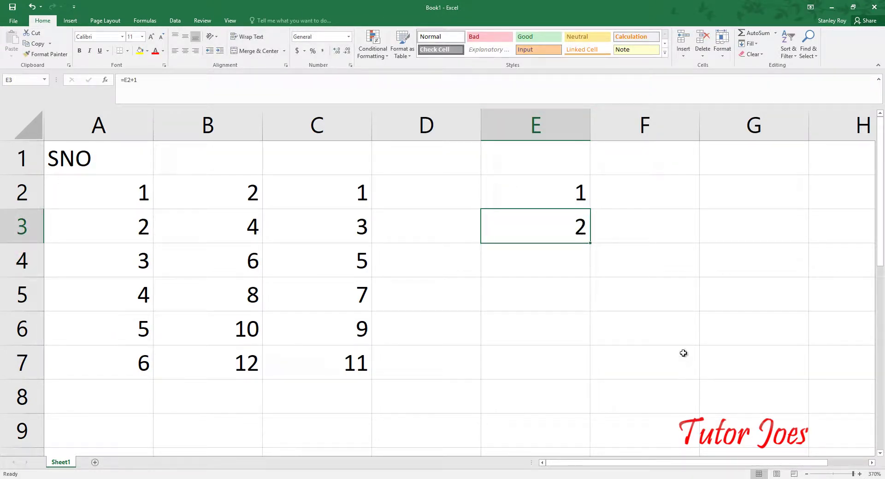
left_click_drag(590, 242, 588, 379)
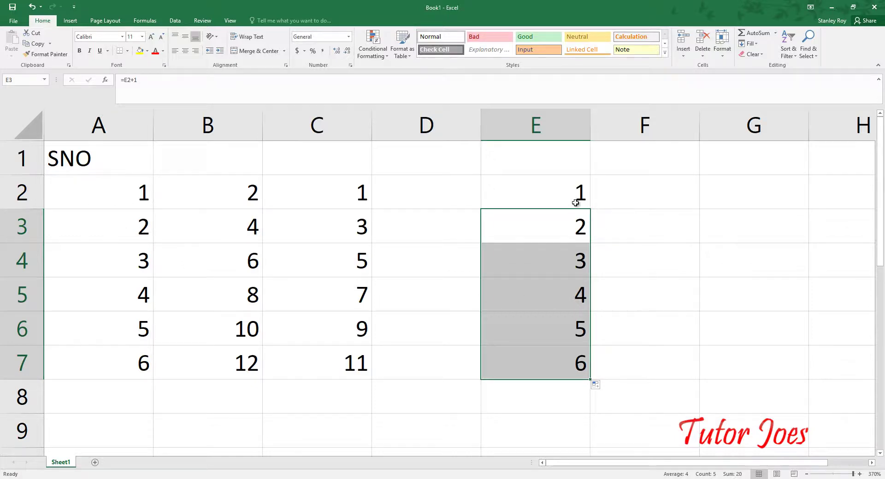
left_click(550, 205)
left_click(541, 380, "shift")
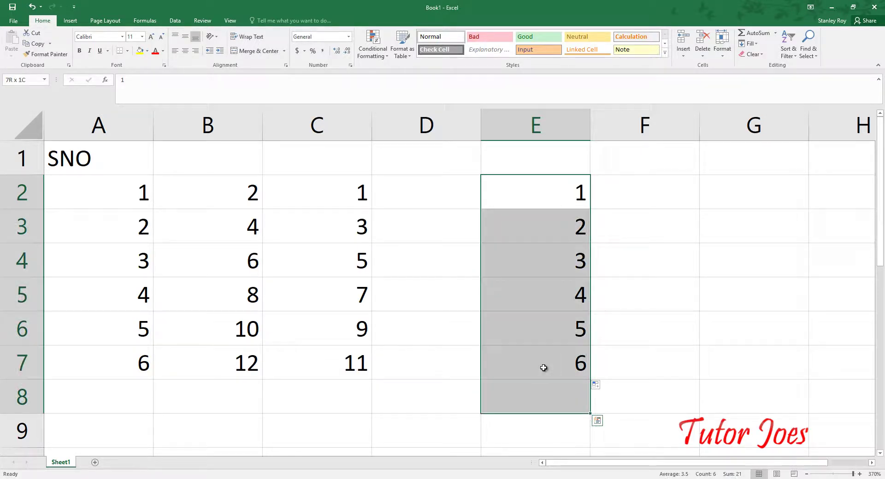
key("Delete")
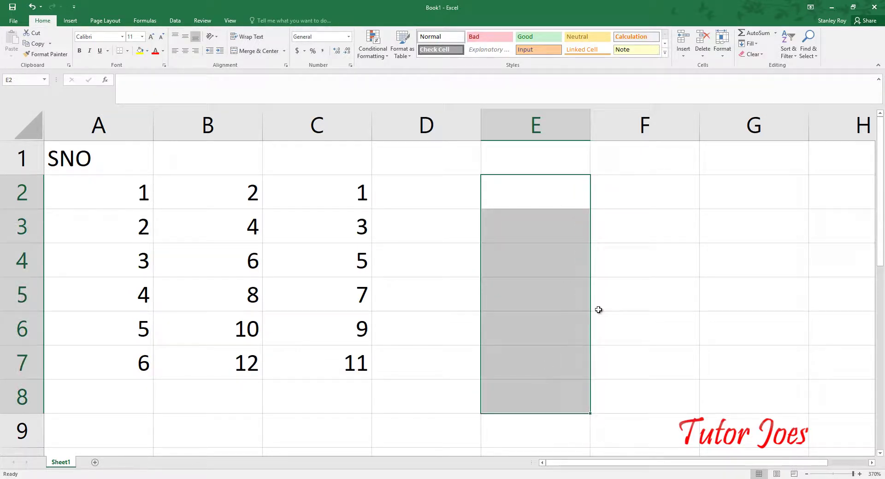
left_click(504, 192)
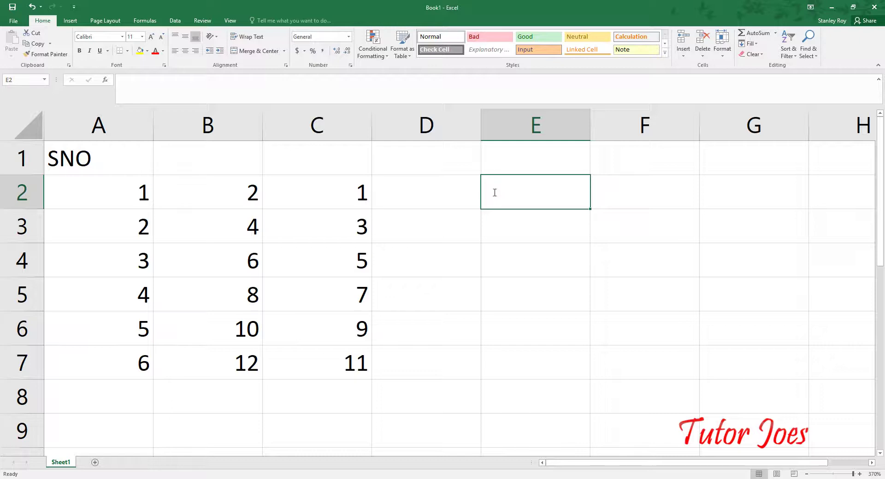
Enter A100 in E2 and autofill it down to E7, giving A100 through A105
type("A10")
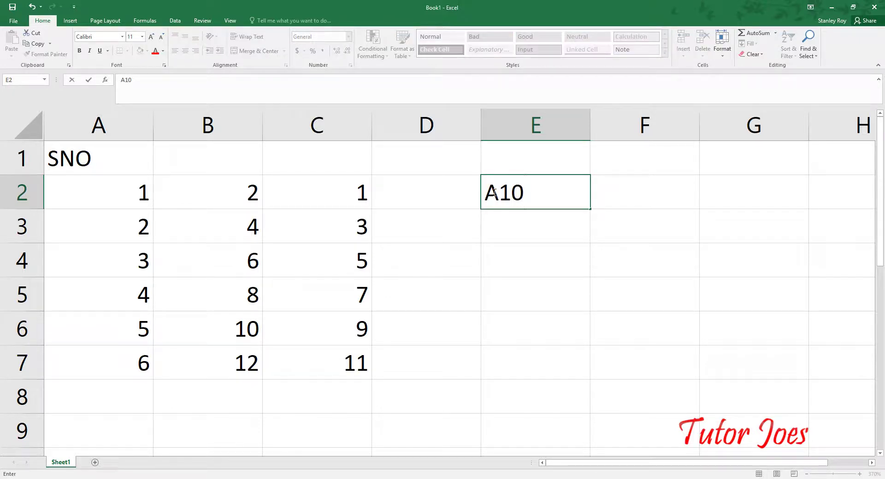
type("0")
left_click_drag(589, 209, 606, 383)
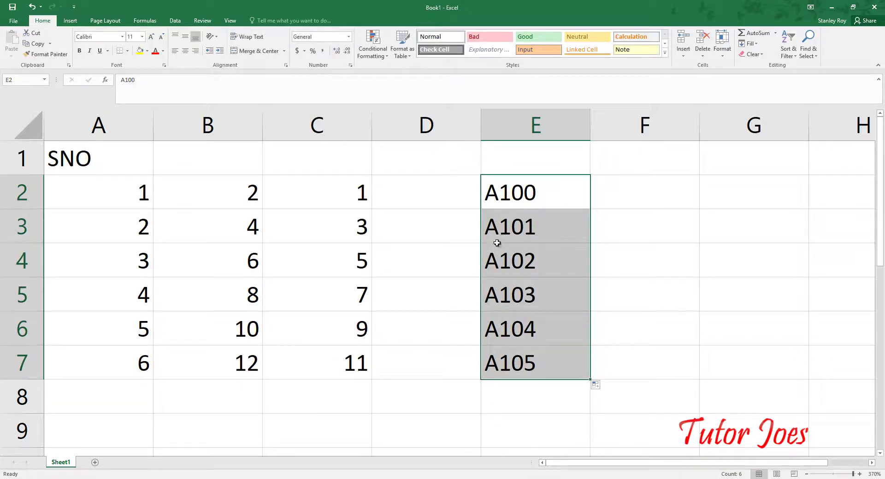
left_click(501, 194)
double_click(498, 196)
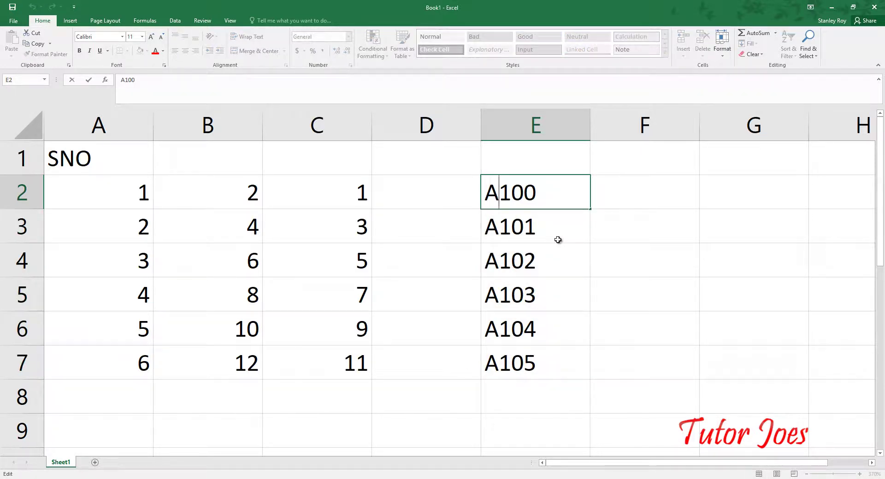
key("Escape")
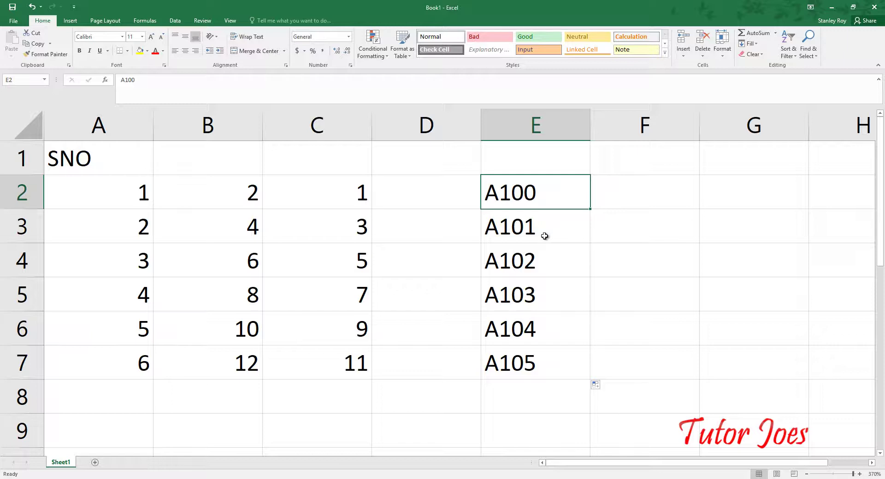